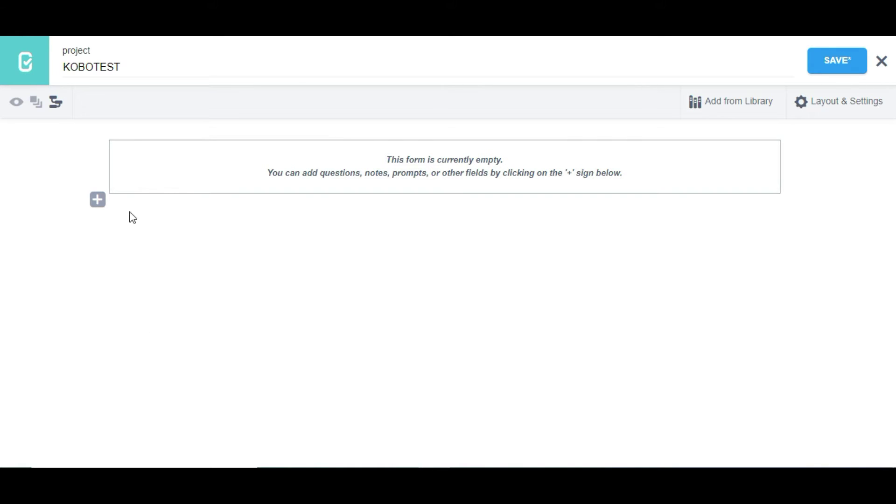
# - Start a first question on the empty form and type its title 'Likert Questionnaire'
pyautogui.click(97, 201)
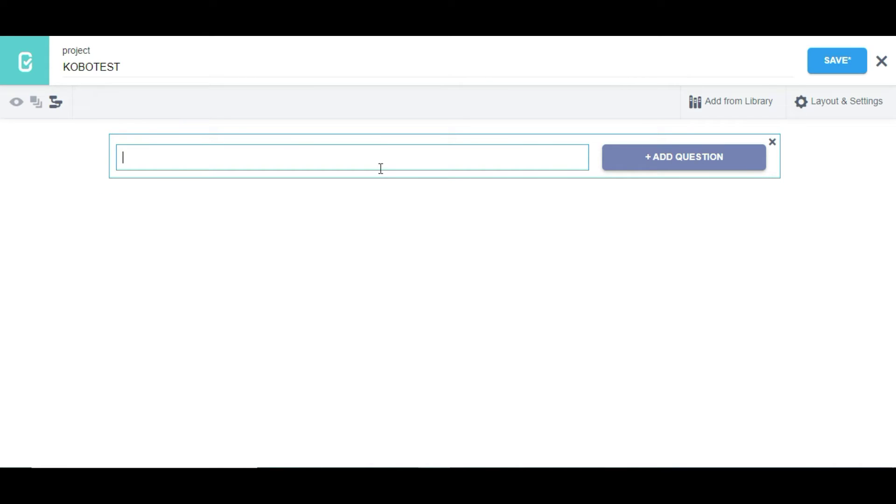
pyautogui.write('Likert Questionnaire')
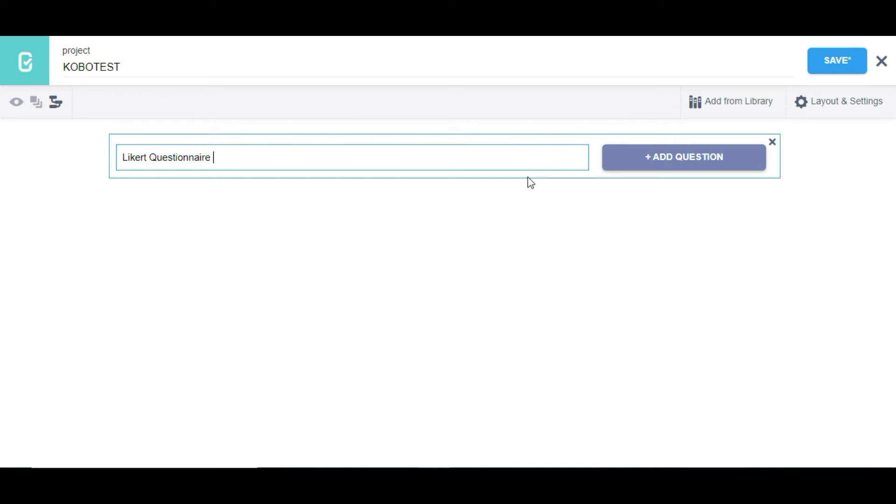
pyautogui.press('BackSpace')
pyautogui.press('BackSpace')
pyautogui.press('BackSpace')
pyautogui.press('BackSpace')
pyautogui.press('BackSpace')
pyautogui.press('BackSpace')
pyautogui.press('BackSpace')
pyautogui.press('BackSpace')
pyautogui.press('BackSpace')
pyautogui.press('BackSpace')
pyautogui.press('BackSpace')
pyautogui.press('BackSpace')
pyautogui.press('BackSpace')
pyautogui.press('BackSpace')
pyautogui.press('BackSpace')
pyautogui.press('BackSpace')
pyautogui.press('BackSpace')
pyautogui.press('BackSpace')
pyautogui.press('BackSpace')
pyautogui.press('BackSpace')
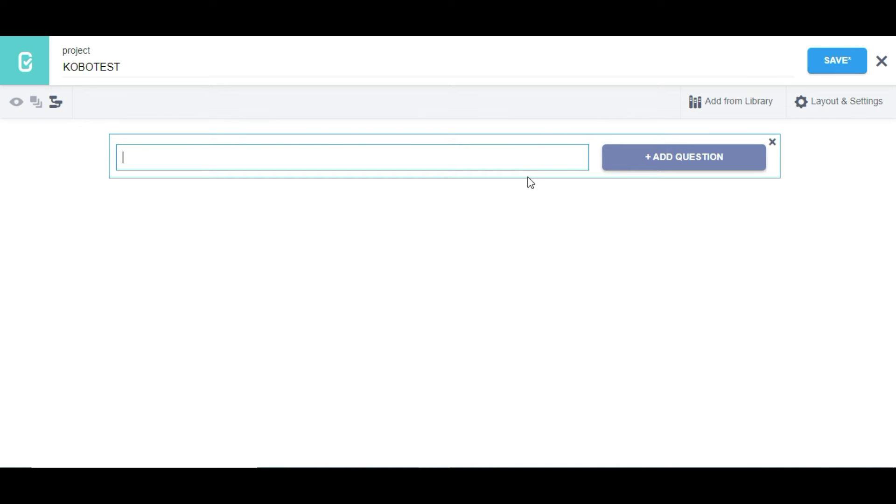
pyautogui.write('economic indicato')
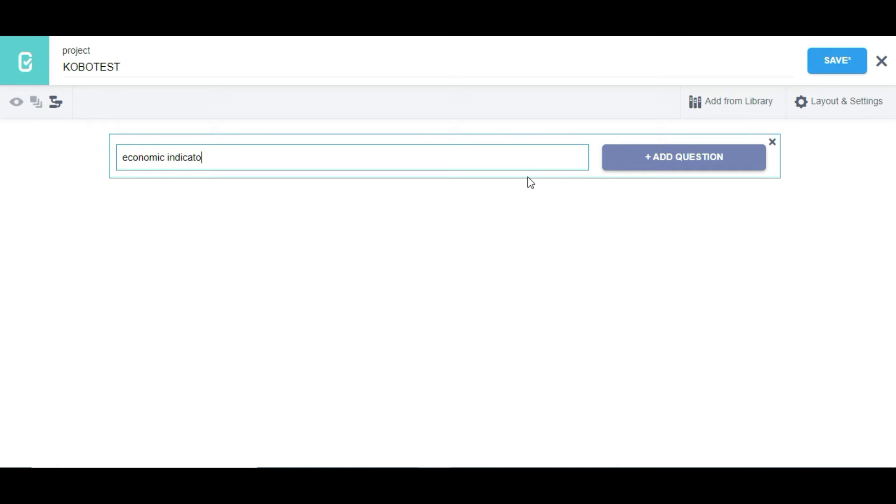
pyautogui.press('BackSpace')
pyautogui.press('BackSpace')
pyautogui.press('BackSpace')
pyautogui.press('BackSpace')
pyautogui.press('BackSpace')
pyautogui.press('BackSpace')
pyautogui.press('BackSpace')
pyautogui.press('BackSpace')
pyautogui.press('BackSpace')
pyautogui.press('BackSpace')
pyautogui.press('BackSpace')
pyautogui.press('BackSpace')
pyautogui.press('BackSpace')
pyautogui.press('BackSpace')
pyautogui.press('BackSpace')
pyautogui.press('BackSpace')
pyautogui.press('BackSpace')
pyautogui.press('BackSpace')
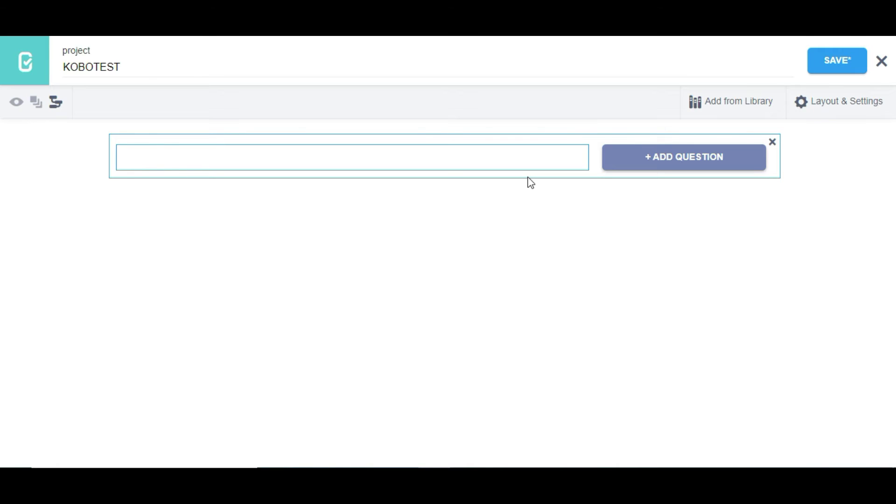
pyautogui.write('Likert Questionnaire')
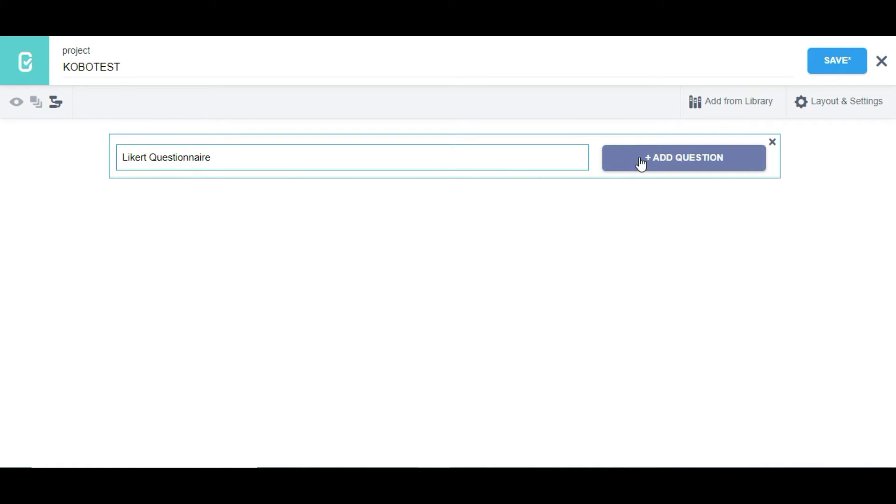
# - Add Likert Questionnaire as a Question Matrix and clear its first row's 'Enter your question' placeholder
pyautogui.click(641, 163)
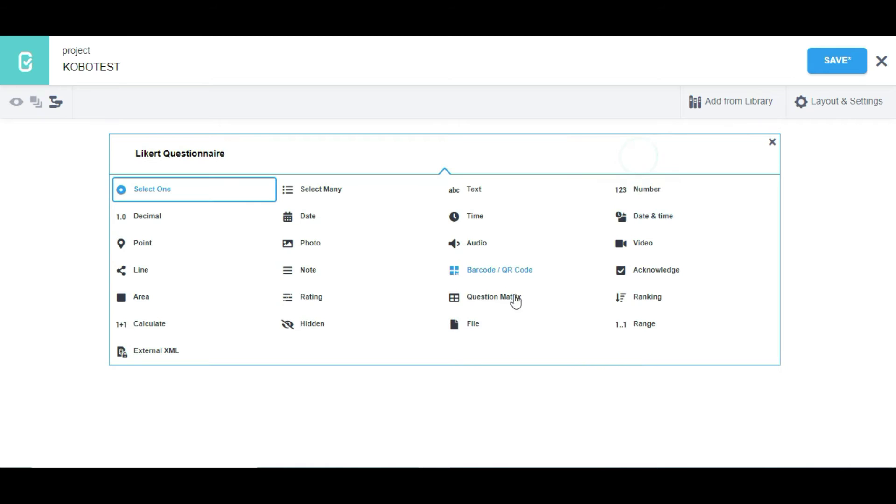
pyautogui.click(302, 299)
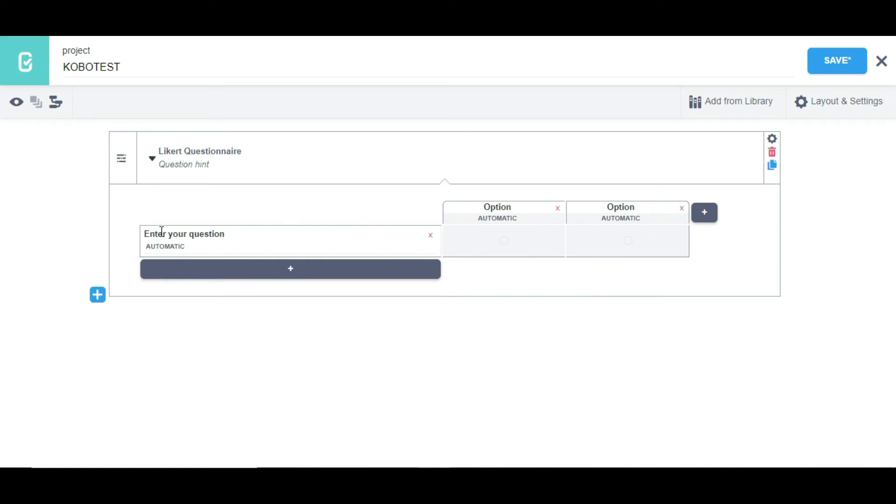
pyautogui.click(224, 234)
pyautogui.moveTo(224, 234); pyautogui.dragTo(125, 230)
pyautogui.press('BackSpace')
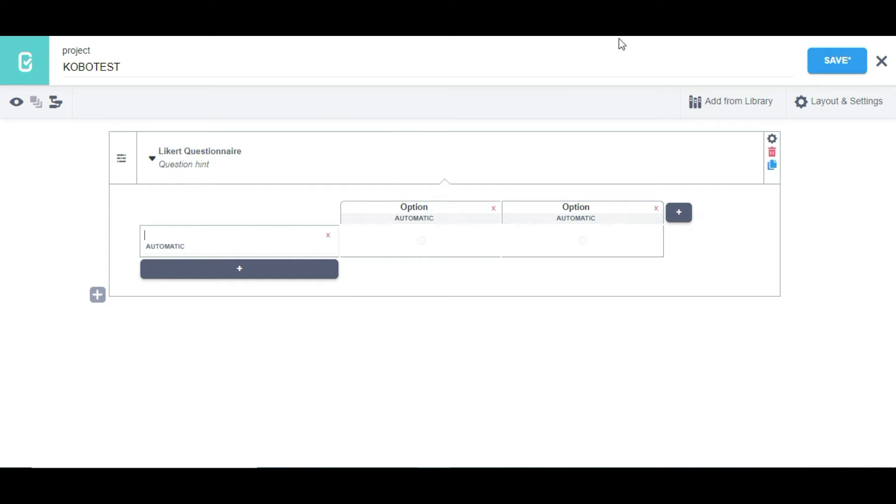
pyautogui.click(648, 25)
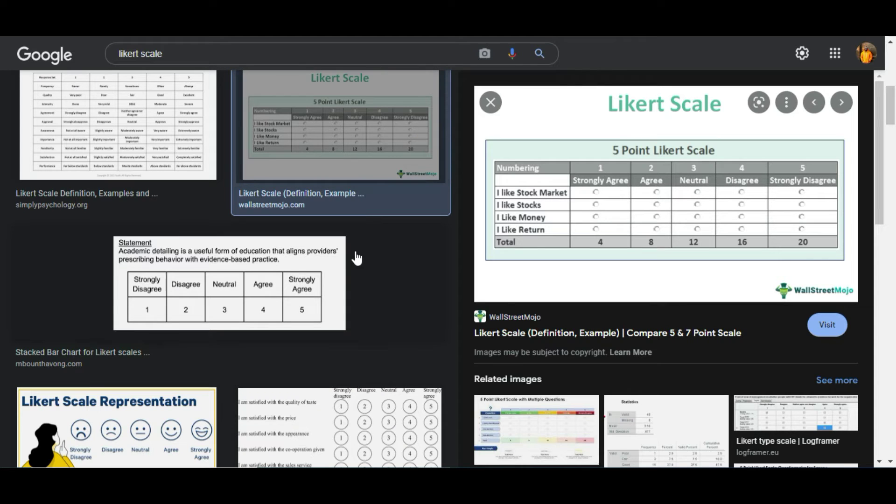
# - Save the 5 Point Likert Scale example image, open it in Photos, and move it aside
pyautogui.rightClick(619, 183)
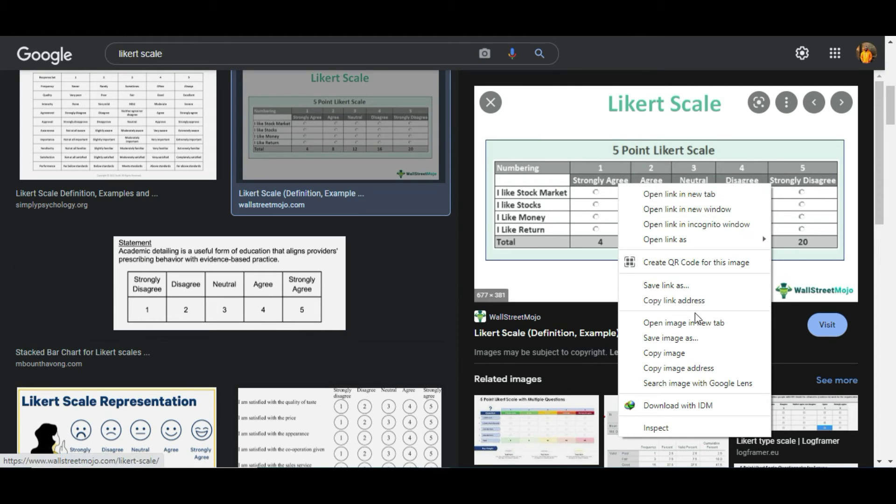
pyautogui.click(671, 338)
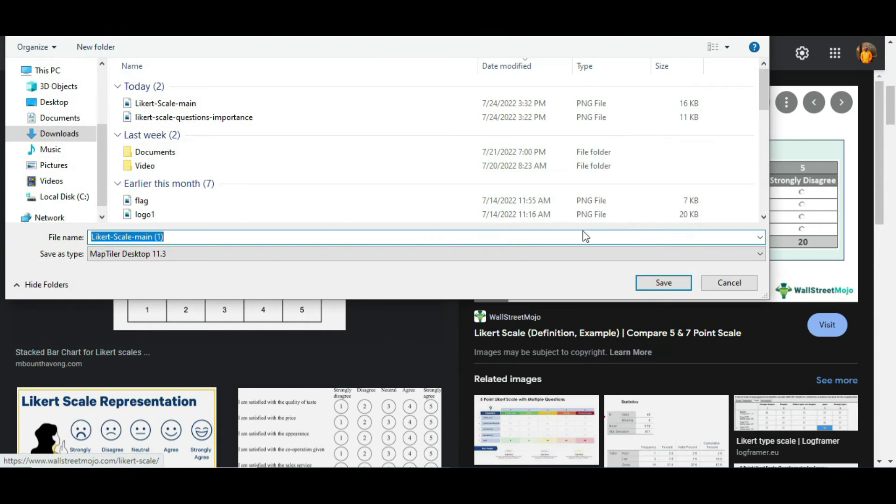
pyautogui.click(664, 286)
pyautogui.click(85, 449)
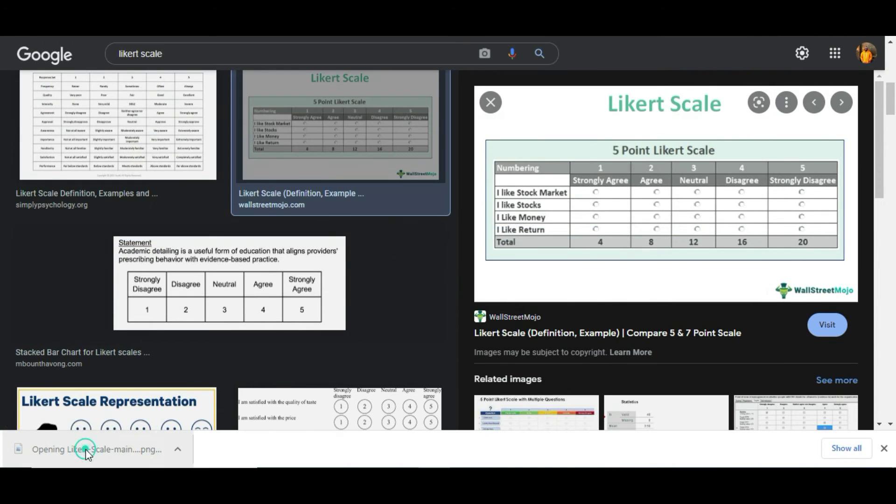
pyautogui.click(511, 252)
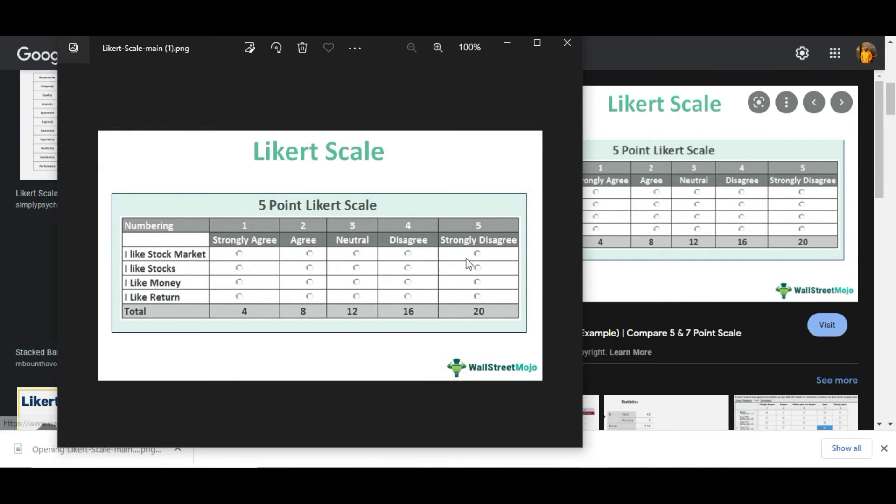
pyautogui.moveTo(374, 38); pyautogui.dragTo(542, 24)
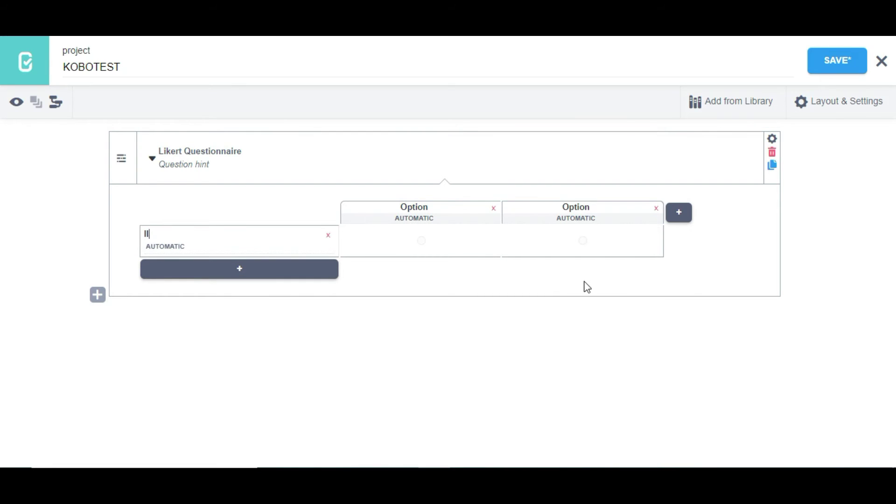
# - Label the first row 'I like money' and rename the first two columns Strongly Agree and Agree
pyautogui.write('like money')
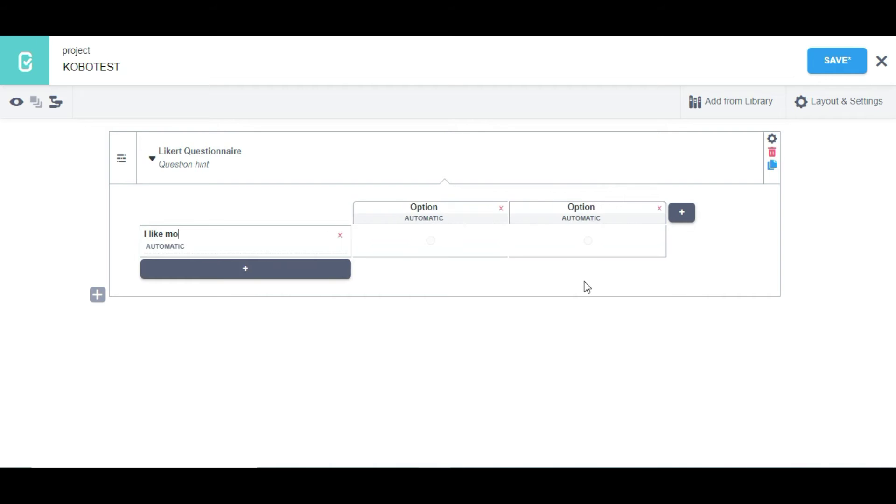
pyautogui.click(471, 207)
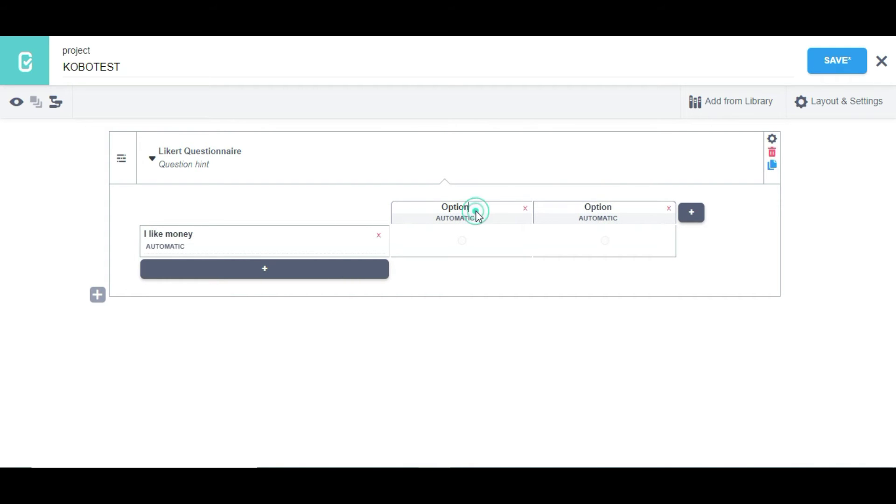
pyautogui.press('BackSpace')
pyautogui.press('BackSpace')
pyautogui.press('BackSpace')
pyautogui.press('BackSpace')
pyautogui.press('BackSpace')
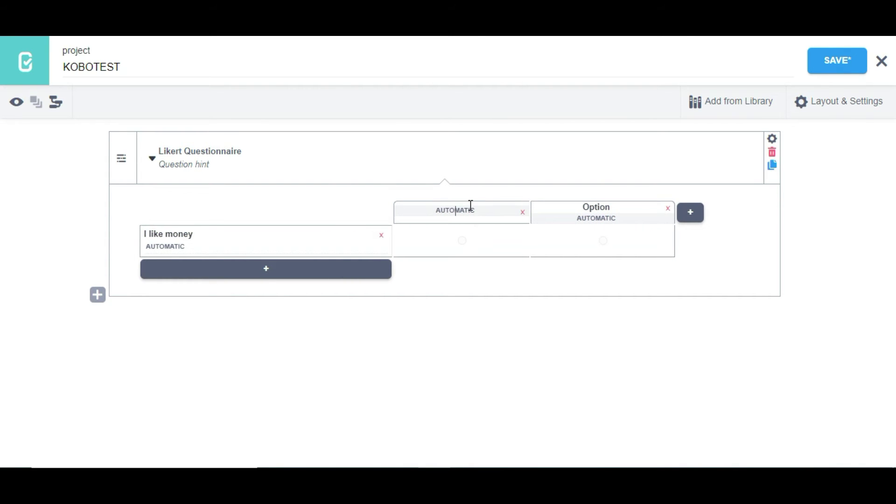
pyautogui.hotkey('alt', 'Tab')
pyautogui.hotkey('alt', 'Tab')
pyautogui.write('Stringly')
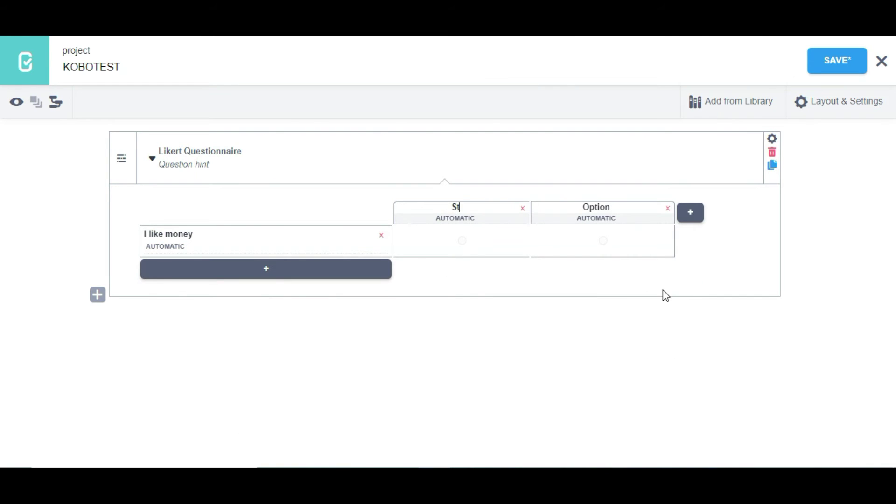
pyautogui.press('BackSpace')
pyautogui.press('BackSpace')
pyautogui.press('BackSpace')
pyautogui.press('BackSpace')
pyautogui.press('BackSpace')
pyautogui.write('ongly')
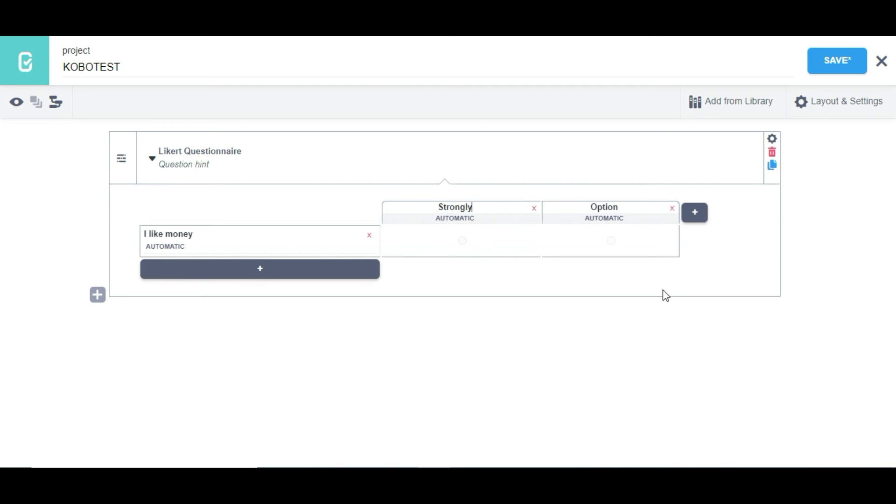
pyautogui.write(' Agree')
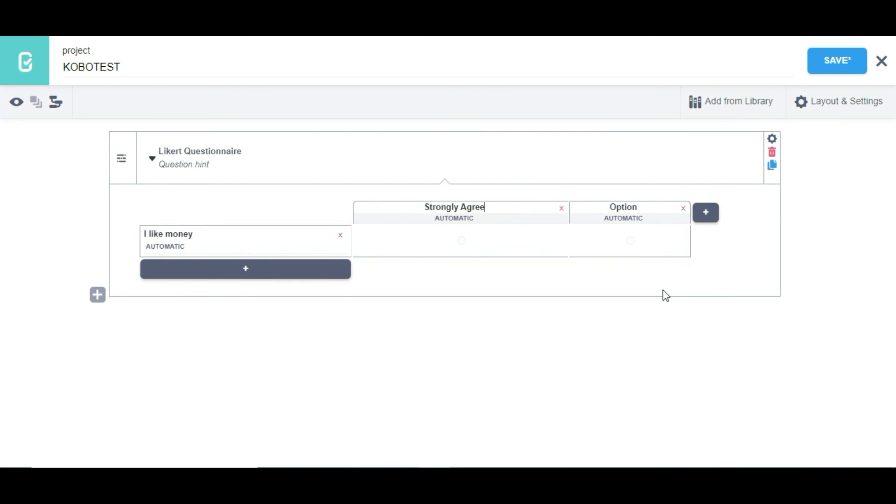
pyautogui.hotkey('alt', 'Tab')
pyautogui.hotkey('alt', 'Tab')
pyautogui.click(640, 207)
pyautogui.press('BackSpace')
pyautogui.press('BackSpace')
pyautogui.press('BackSpace')
pyautogui.press('BackSpace')
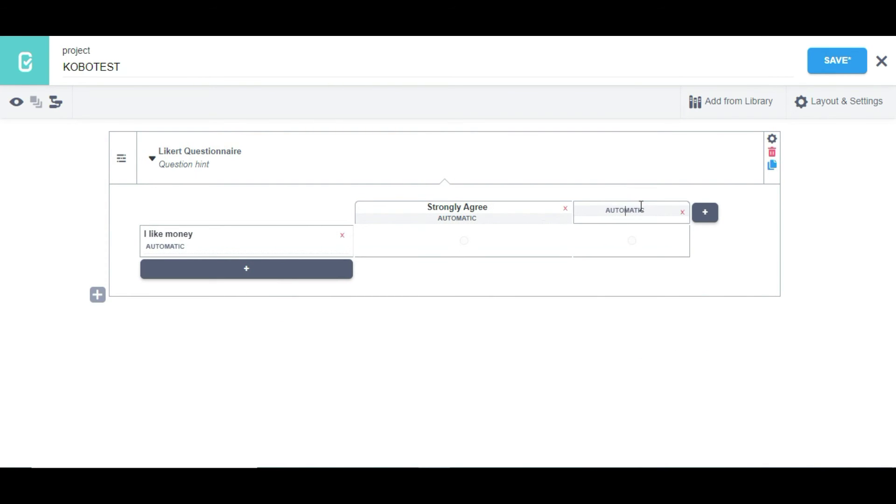
pyautogui.write('Agree')
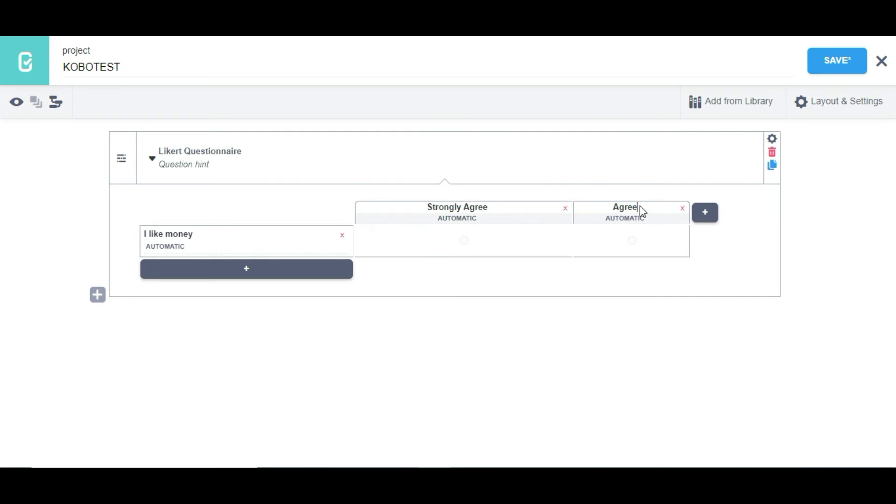
# - Add a third answer column labelled Neutral
pyautogui.click(705, 213)
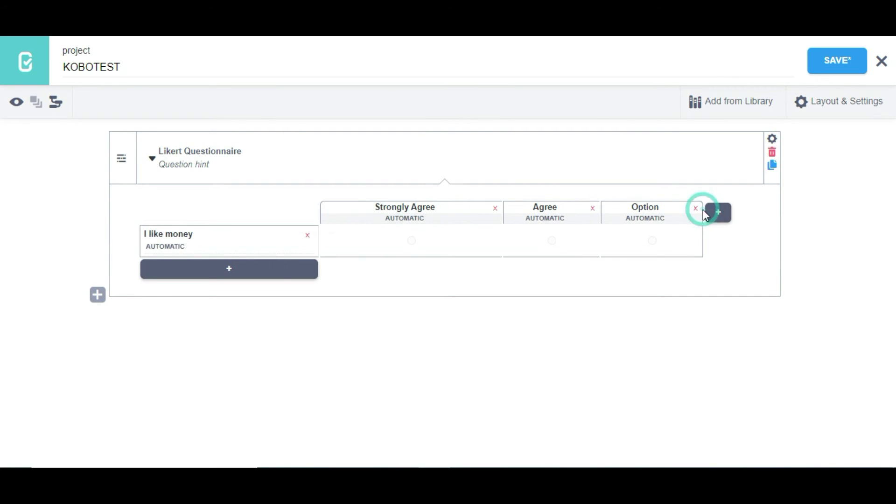
pyautogui.click(659, 206)
pyautogui.press('BackSpace')
pyautogui.press('BackSpace')
pyautogui.press('BackSpace')
pyautogui.press('BackSpace')
pyautogui.press('BackSpace')
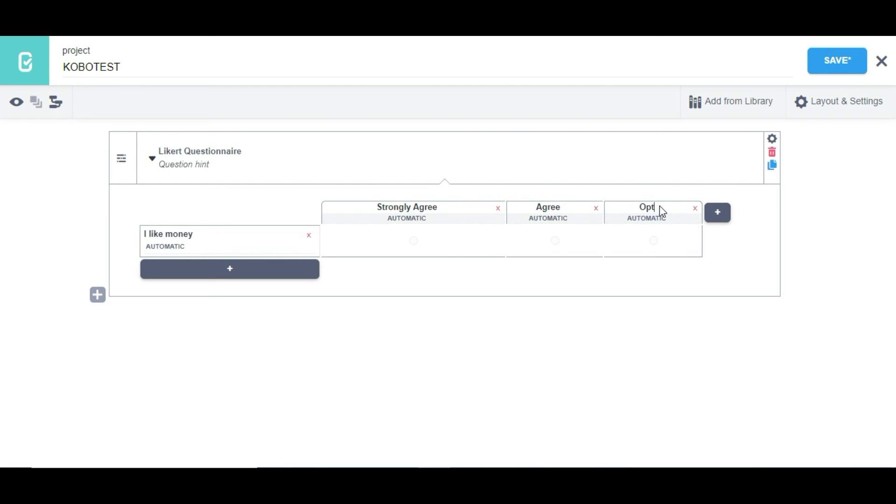
pyautogui.press('BackSpace')
pyautogui.write('Neutrla')
pyautogui.press('BackSpace')
pyautogui.press('BackSpace')
pyautogui.write('al')
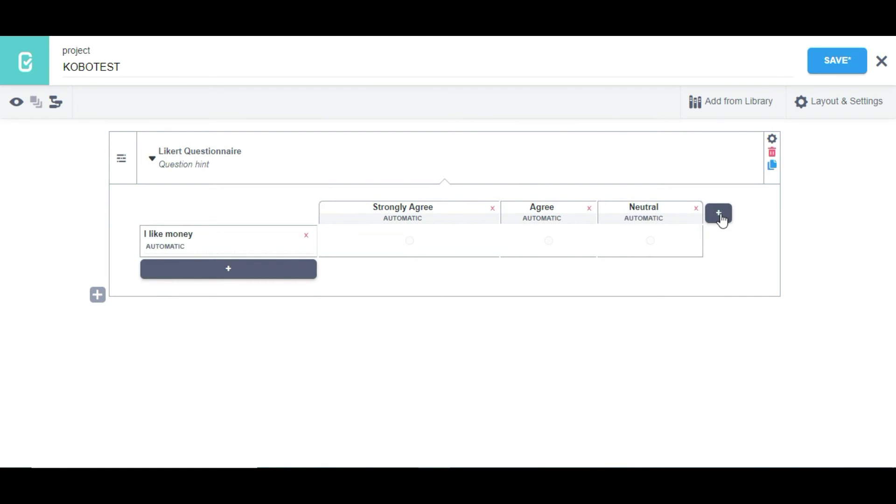
# - Add a fourth answer column labelled Strongly Disagree, checking it against the reference image
pyautogui.click(718, 212)
pyautogui.click(677, 207)
pyautogui.press('BackSpace')
pyautogui.press('BackSpace')
pyautogui.press('BackSpace')
pyautogui.press('BackSpace')
pyautogui.press('BackSpace')
pyautogui.press('BackSpace')
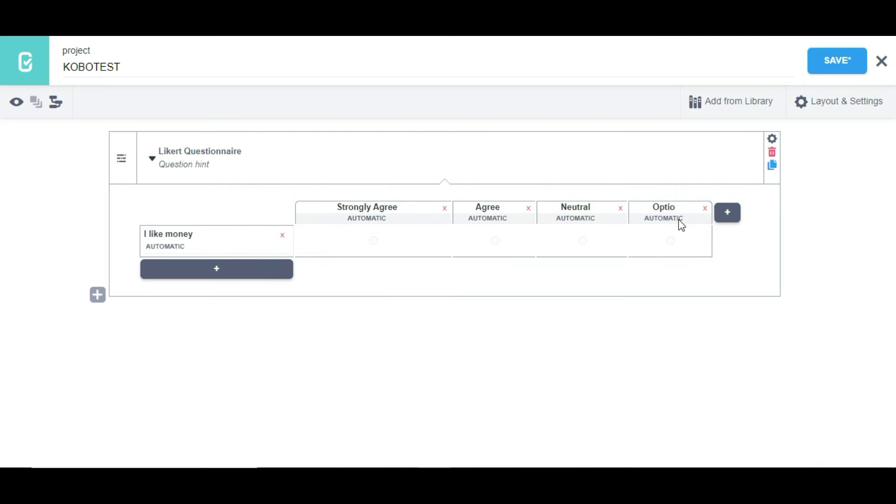
pyautogui.write('Strongly ')
pyautogui.write('D')
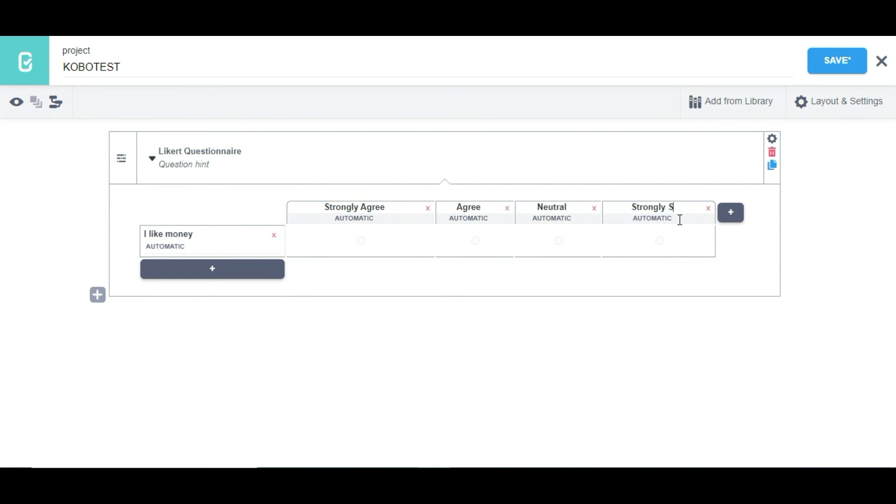
pyautogui.write('isagree')
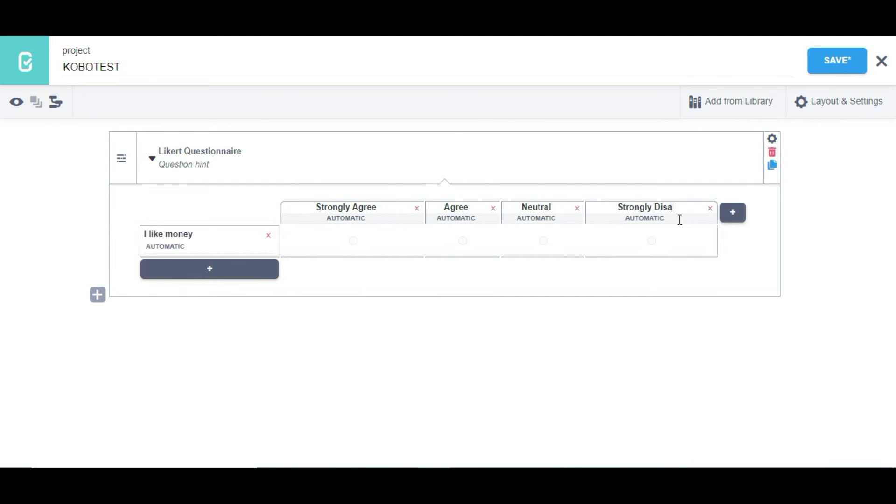
pyautogui.hotkey('alt', 'Tab')
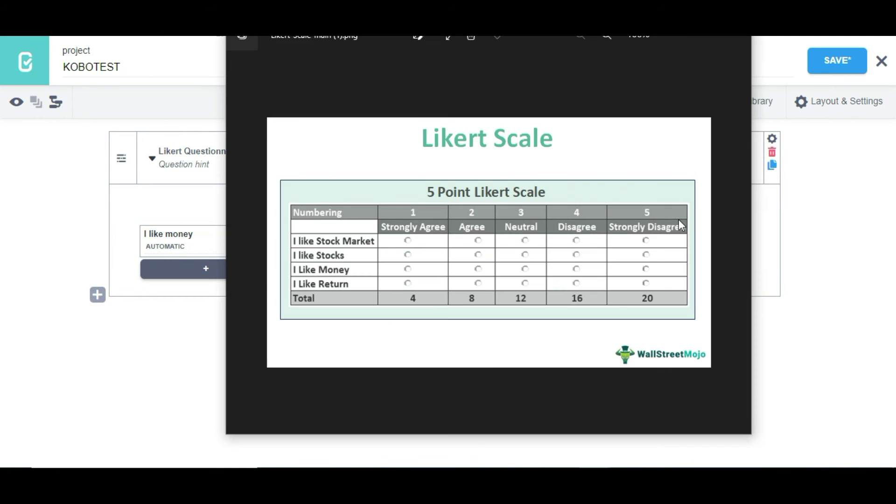
pyautogui.hotkey('alt', 'Tab')
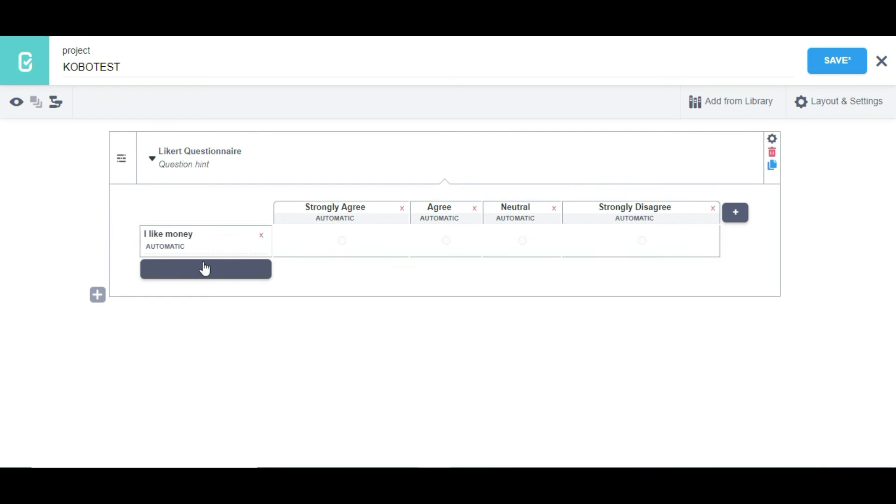
# - Add a second statement row labelled 'I like Stock'
pyautogui.click(175, 267)
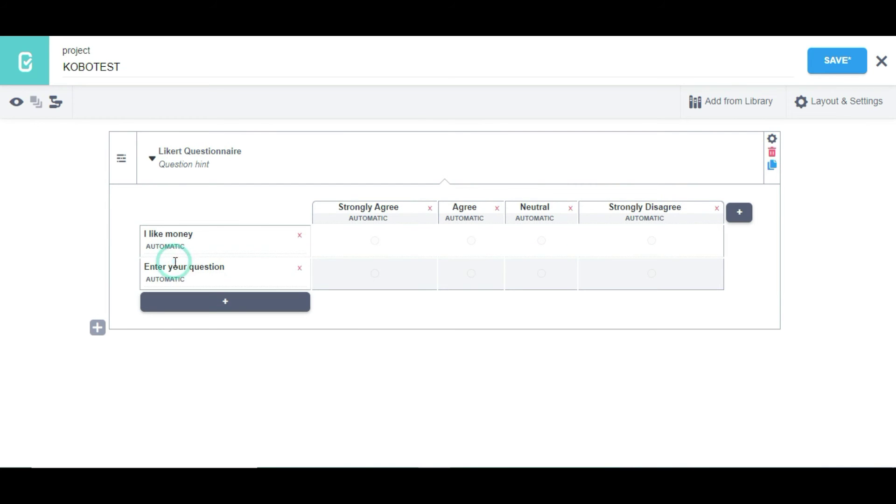
pyautogui.moveTo(226, 266); pyautogui.dragTo(127, 269)
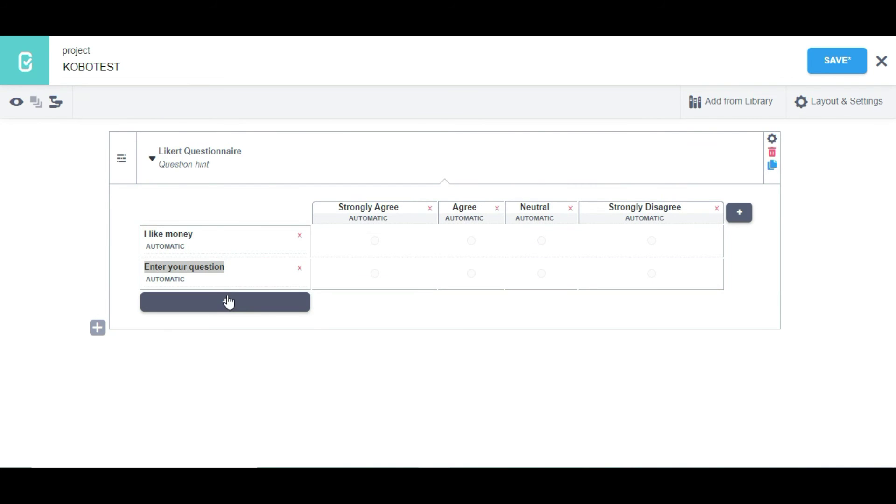
pyautogui.hotkey('alt', 'Tab')
pyautogui.hotkey('alt', 'Tab')
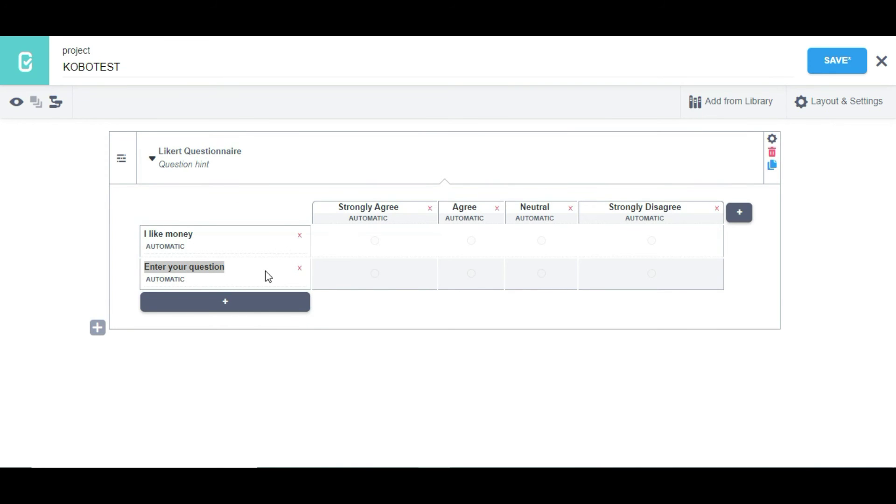
pyautogui.click(231, 272)
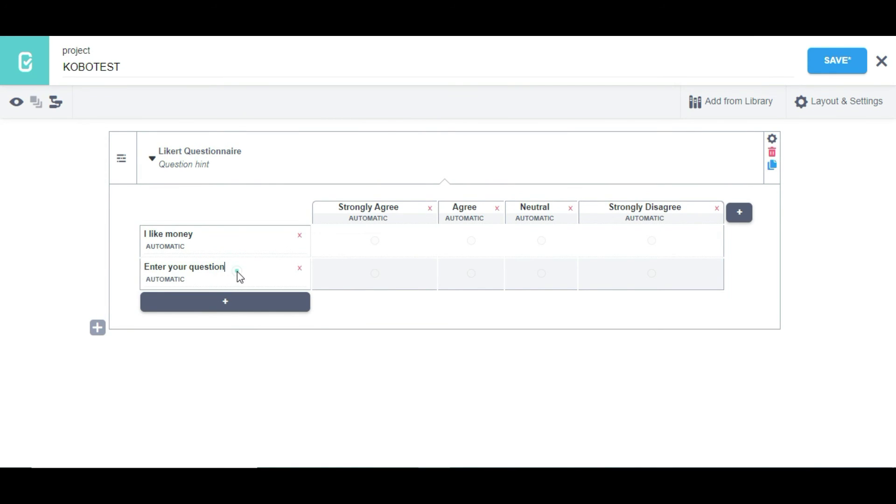
pyautogui.press('BackSpace')
pyautogui.press('BackSpace')
pyautogui.press('BackSpace')
pyautogui.press('BackSpace')
pyautogui.press('BackSpace')
pyautogui.press('BackSpace')
pyautogui.press('BackSpace')
pyautogui.press('BackSpace')
pyautogui.press('BackSpace')
pyautogui.press('BackSpace')
pyautogui.press('BackSpace')
pyautogui.press('BackSpace')
pyautogui.press('BackSpace')
pyautogui.press('BackSpace')
pyautogui.press('BackSpace')
pyautogui.press('BackSpace')
pyautogui.press('BackSpace')
pyautogui.press('BackSpace')
pyautogui.press('BackSpace')
pyautogui.write('I ')
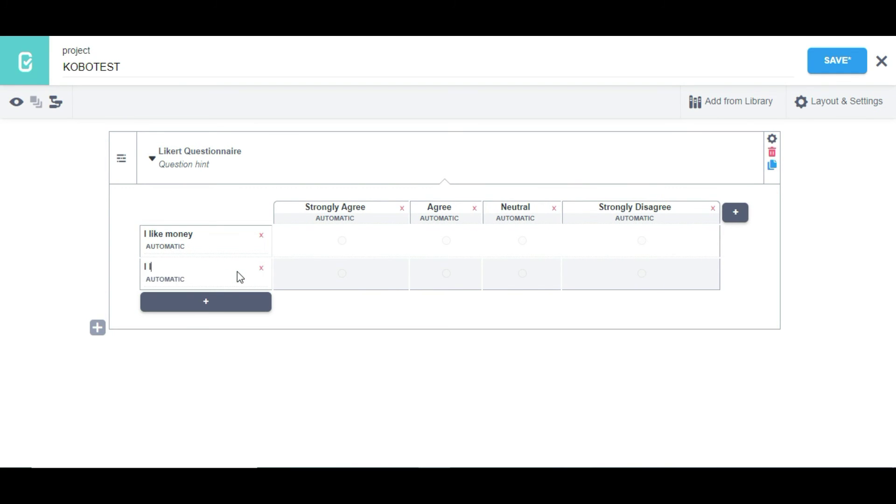
pyautogui.write('like Stock')
# - Add a third statement row labelled 'I like Return'
pyautogui.click(205, 302)
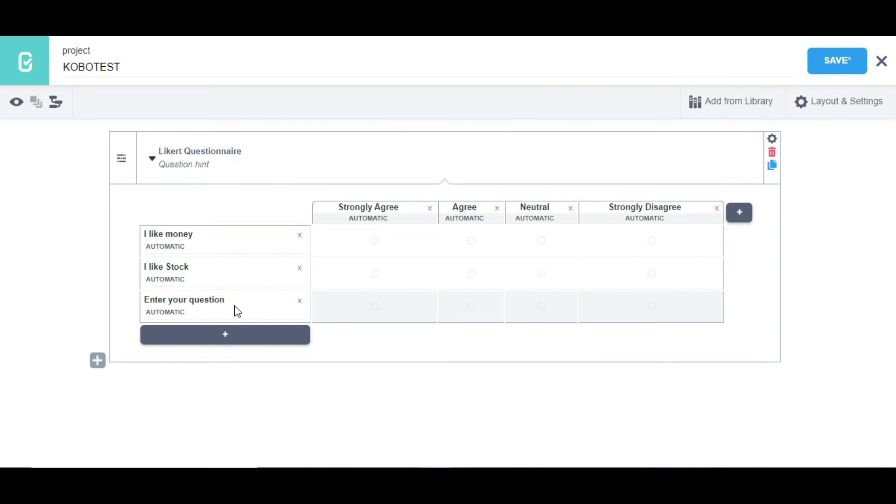
pyautogui.click(233, 304)
pyautogui.press('BackSpace')
pyautogui.press('BackSpace')
pyautogui.press('BackSpace')
pyautogui.press('BackSpace')
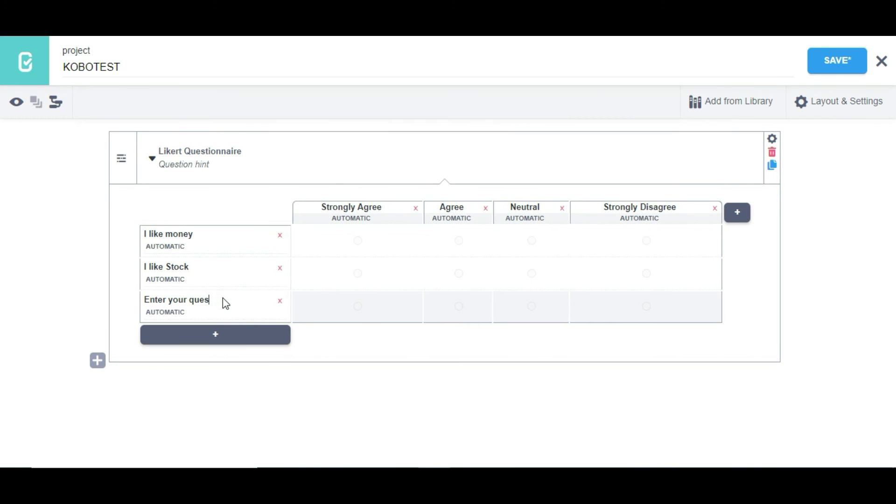
pyautogui.press('BackSpace')
pyautogui.press('BackSpace')
pyautogui.press('BackSpace')
pyautogui.press('BackSpace')
pyautogui.press('BackSpace')
pyautogui.press('BackSpace')
pyautogui.press('BackSpace')
pyautogui.press('BackSpace')
pyautogui.press('BackSpace')
pyautogui.press('BackSpace')
pyautogui.press('BackSpace')
pyautogui.press('BackSpace')
pyautogui.press('BackSpace')
pyautogui.press('BackSpace')
pyautogui.press('BackSpace')
pyautogui.write('I like Return')
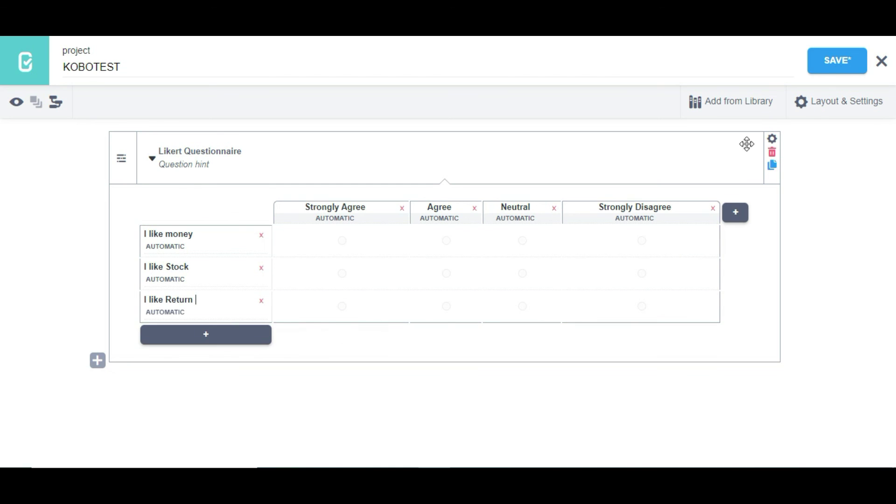
# - Preview the form and answer the three statements Strongly Agree, Agree and Strongly Agree
pyautogui.click(15, 103)
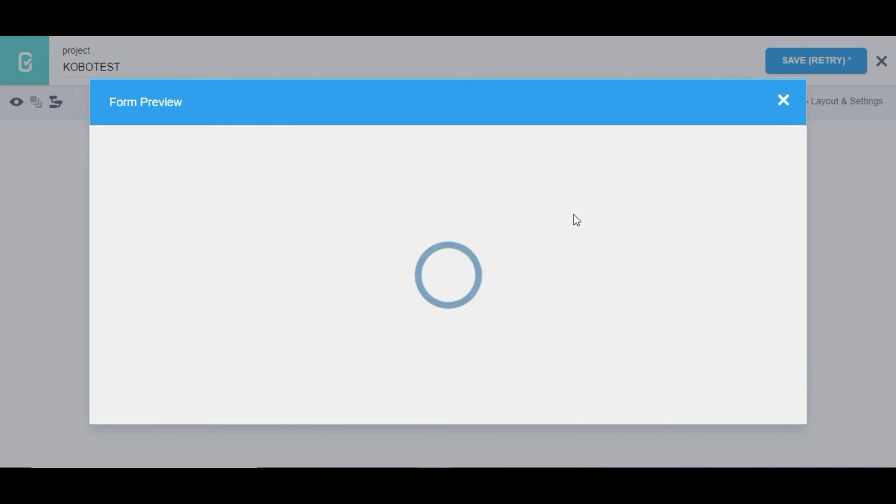
pyautogui.scroll(-1, 503, 291)
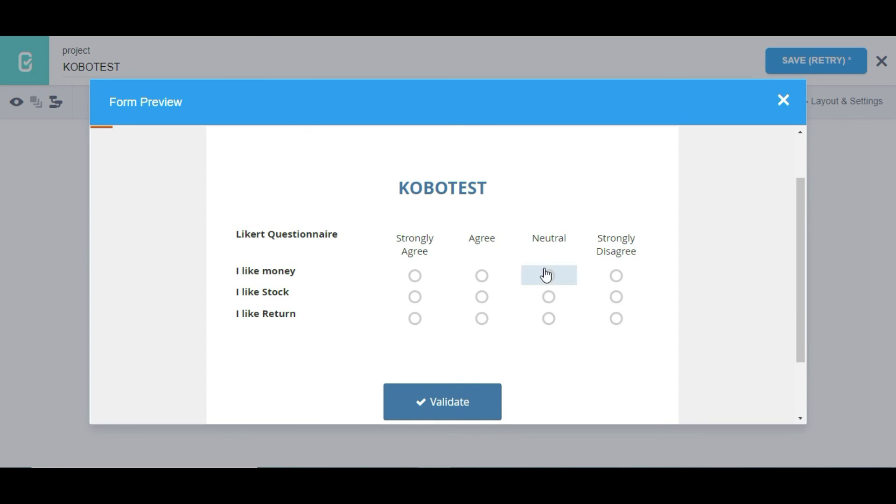
pyautogui.click(412, 274)
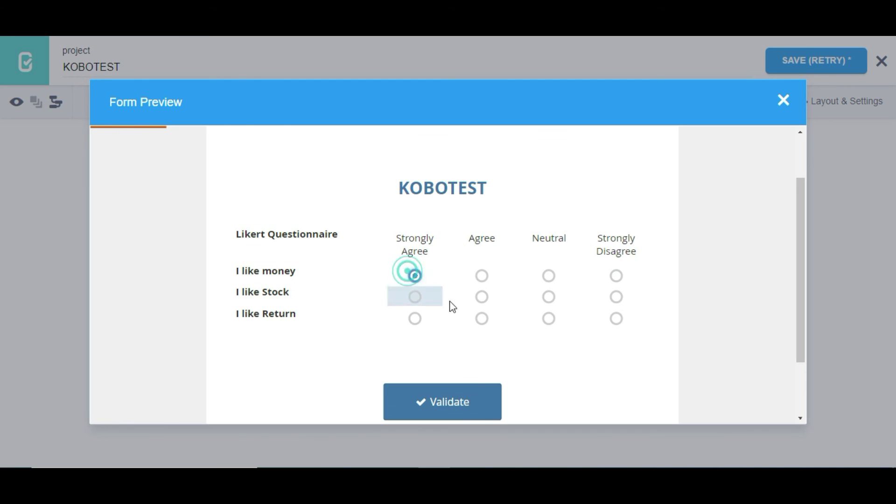
pyautogui.click(477, 298)
pyautogui.click(404, 321)
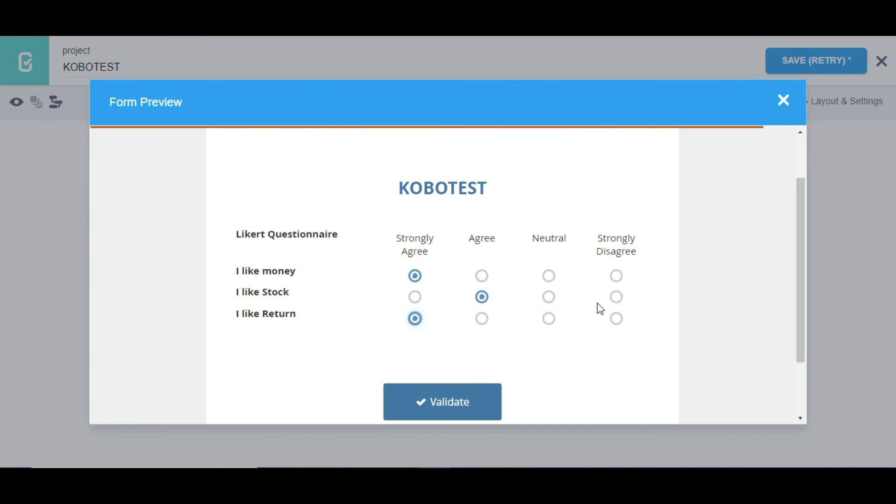
# - Try different answers across the rows, then validate the form to get 'Form is valid!'
pyautogui.click(616, 276)
pyautogui.click(549, 297)
pyautogui.click(482, 318)
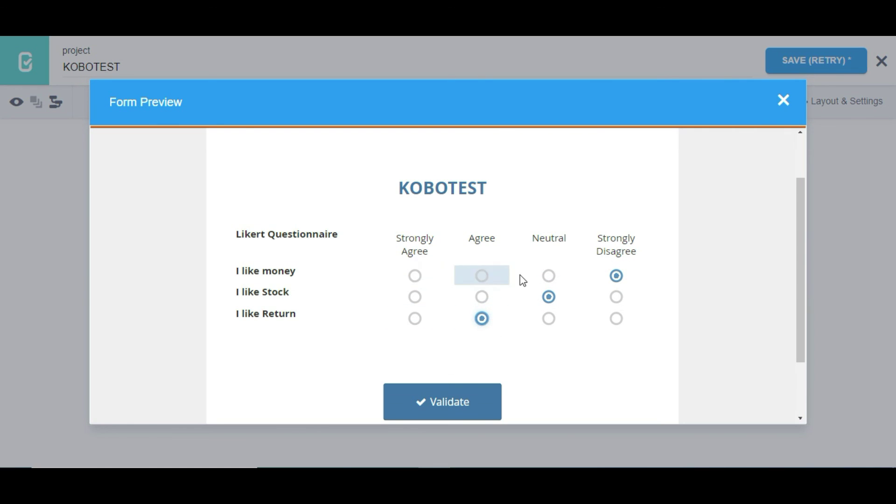
pyautogui.click(415, 276)
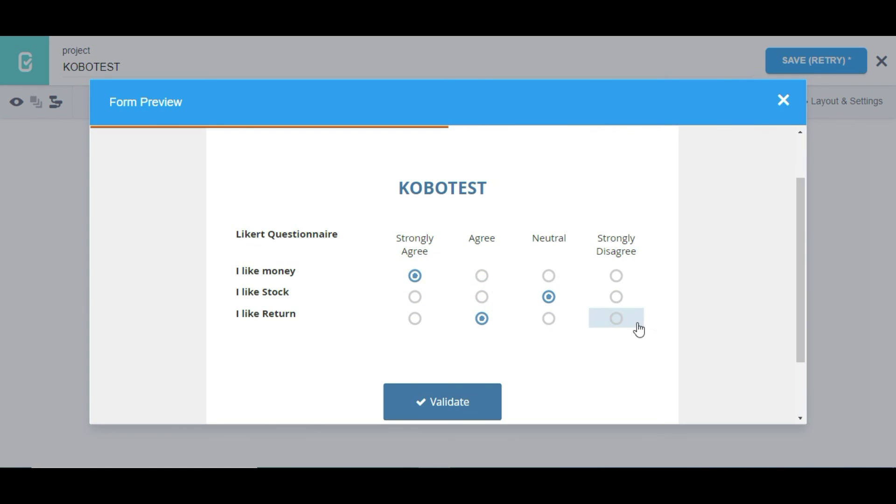
pyautogui.click(618, 321)
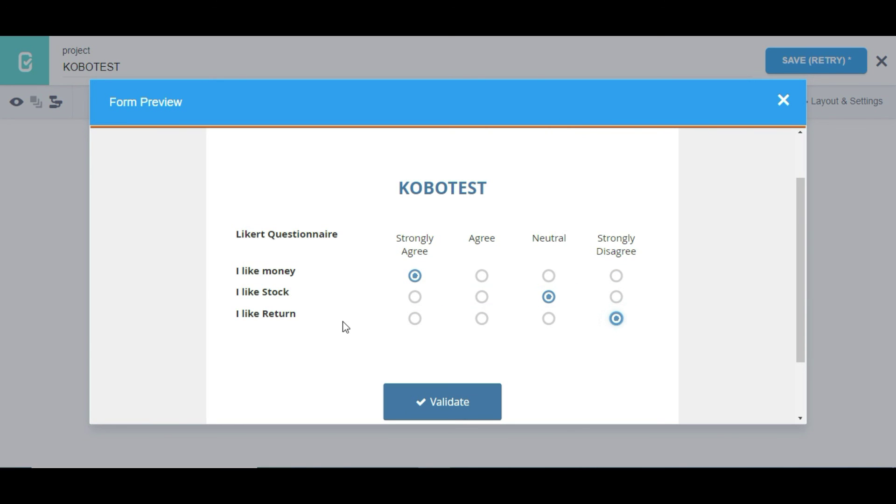
pyautogui.click(476, 401)
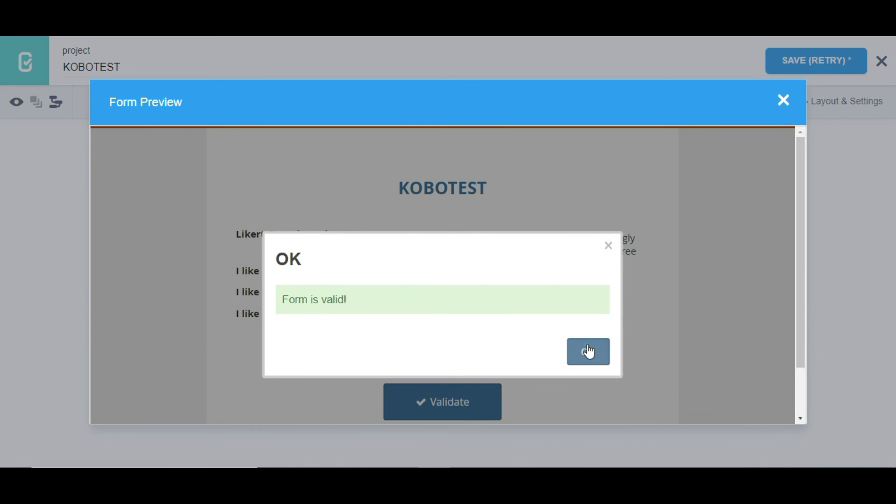